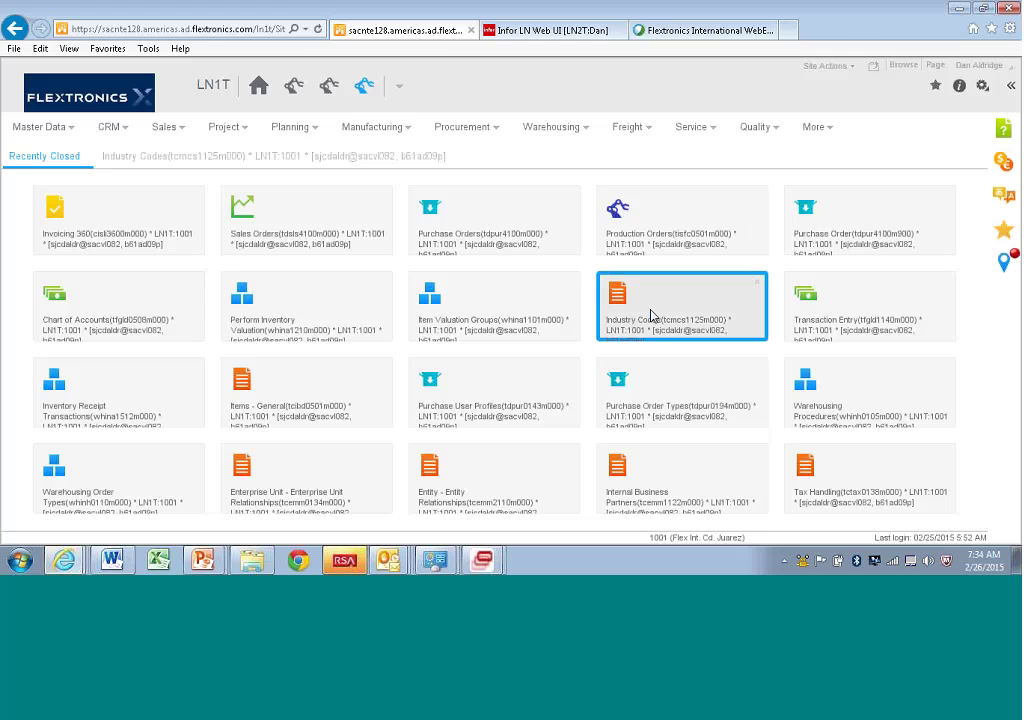
Step: Open the Industry Codes session, start an import and choose the Excel file Industry Codes 05-14-2014 as the import file
left_click(650, 315)
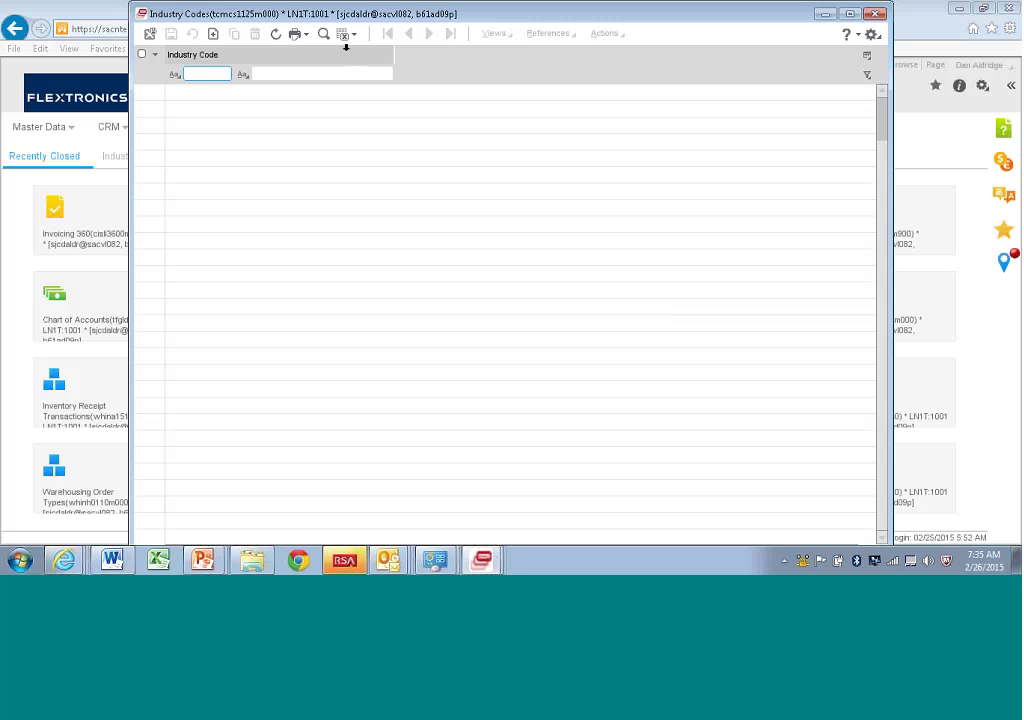
left_click(346, 38)
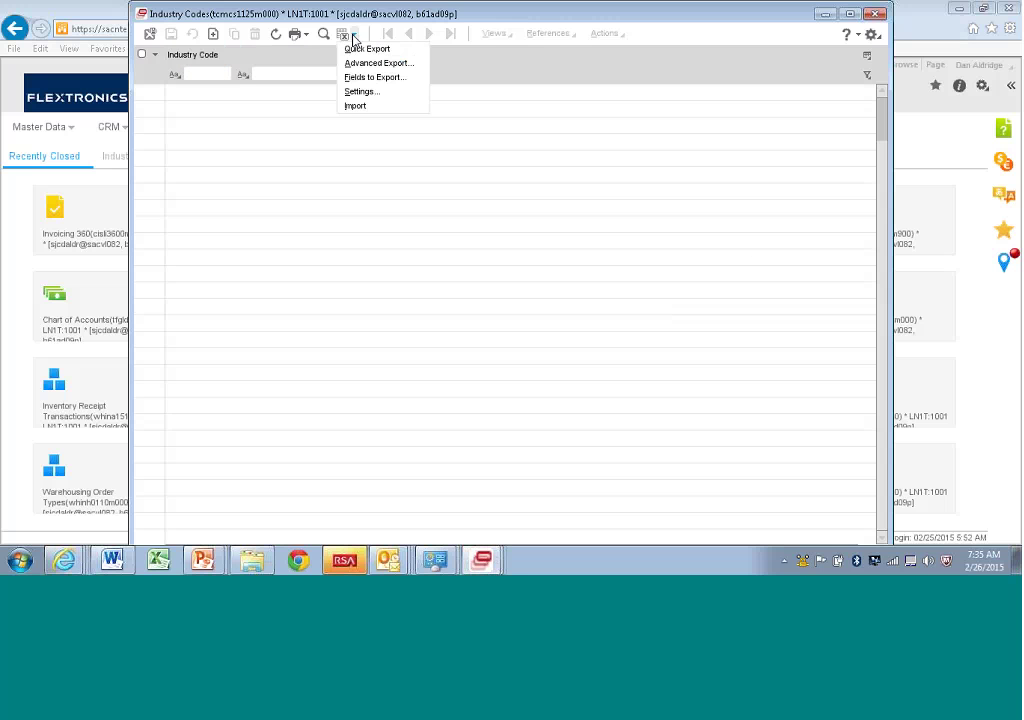
left_click(355, 108)
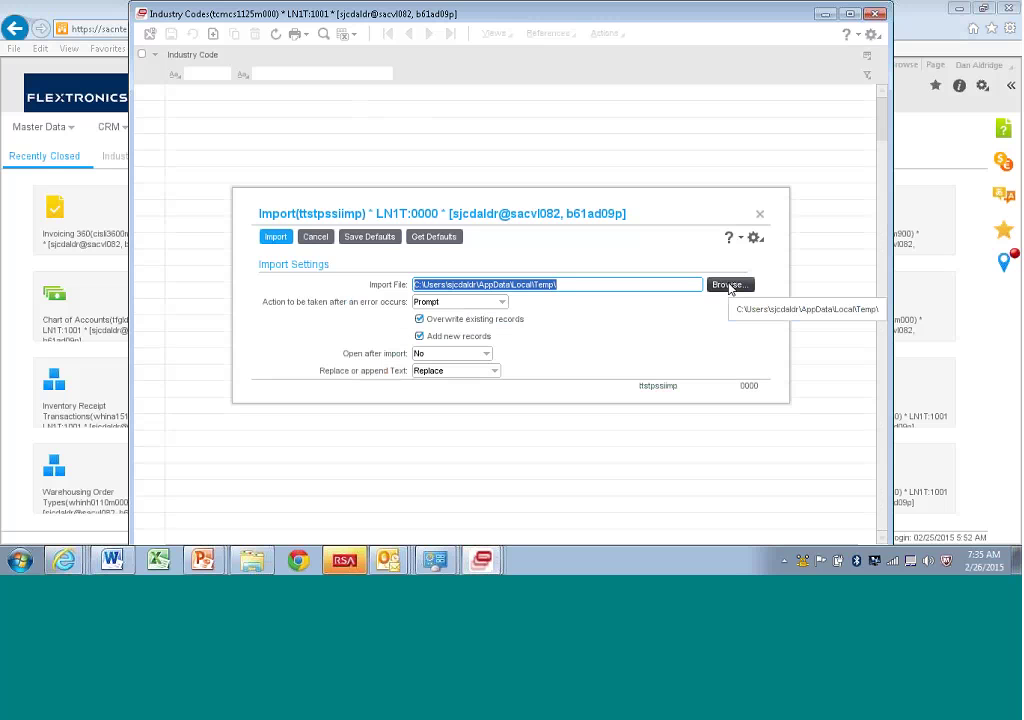
left_click(729, 287)
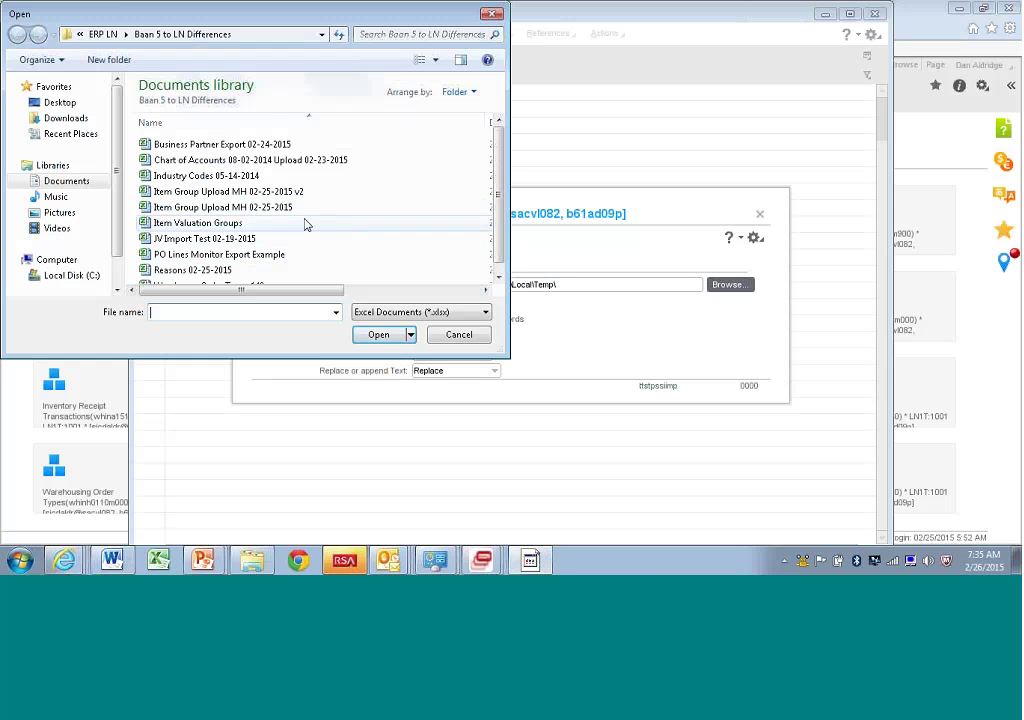
left_click(232, 178)
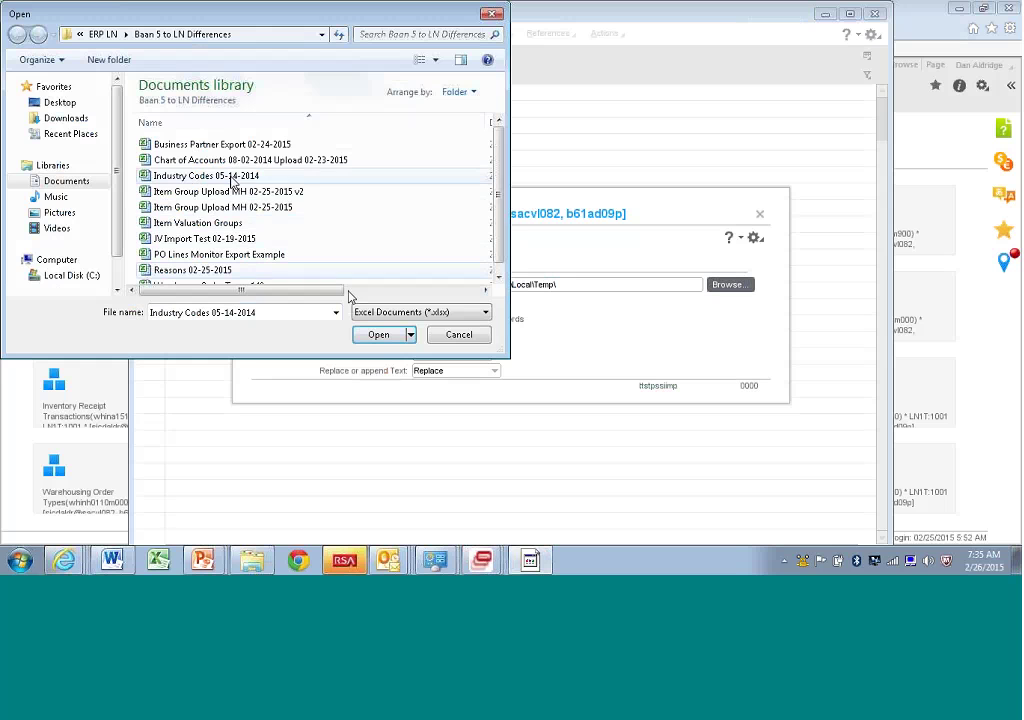
left_click(377, 335)
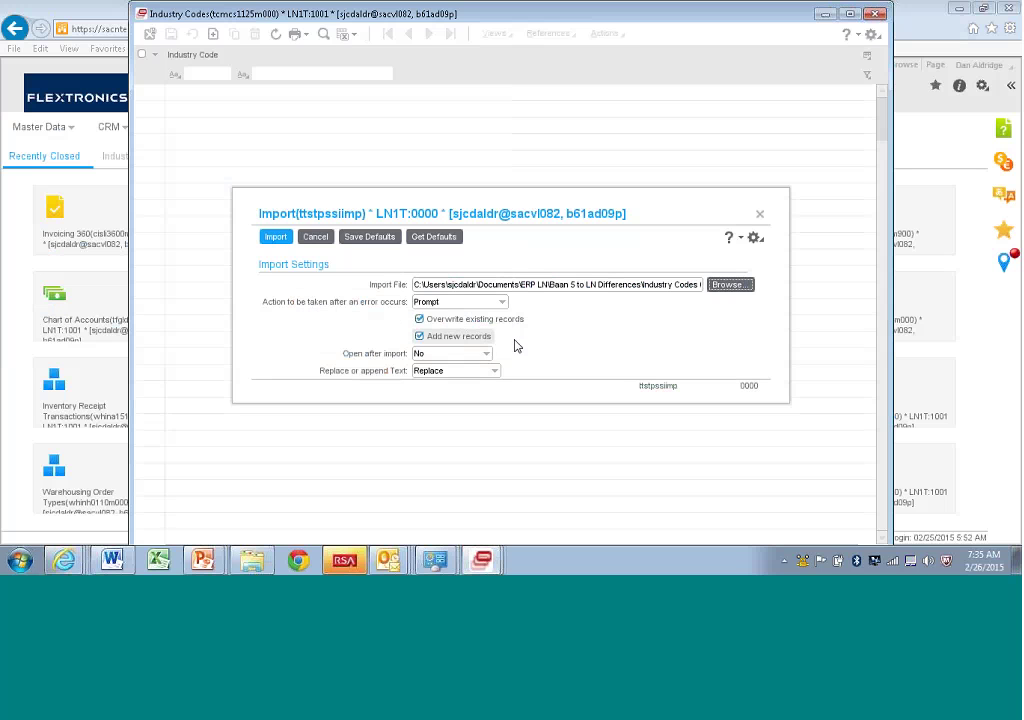
Step: Set Open after import to Yes and run the import of the industry codes
left_click(487, 355)
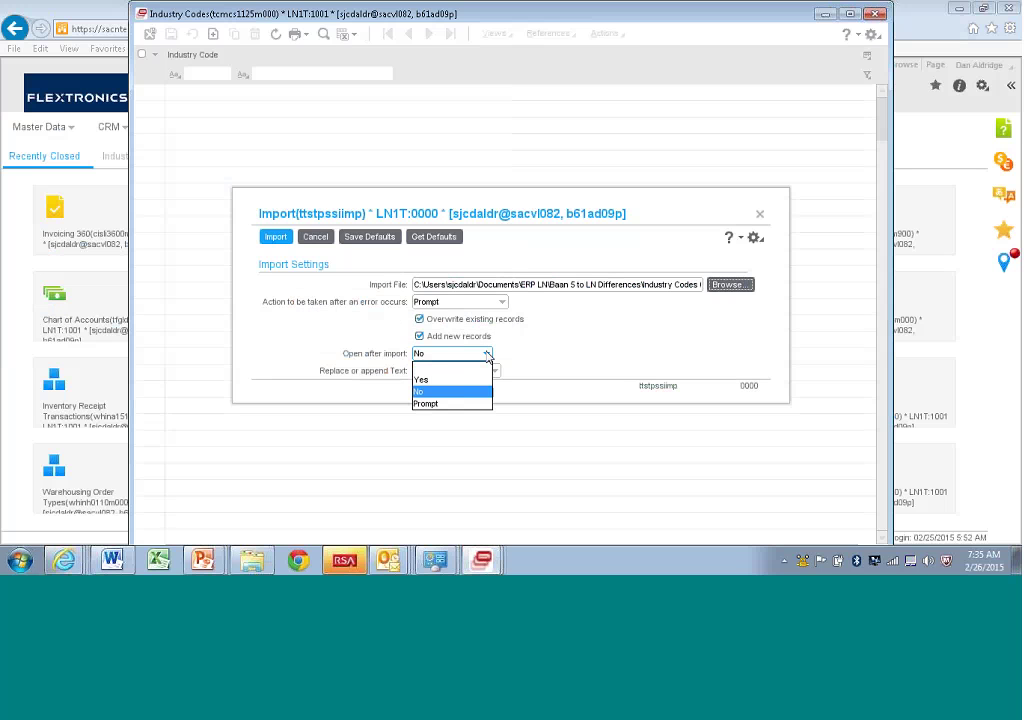
left_click(422, 384)
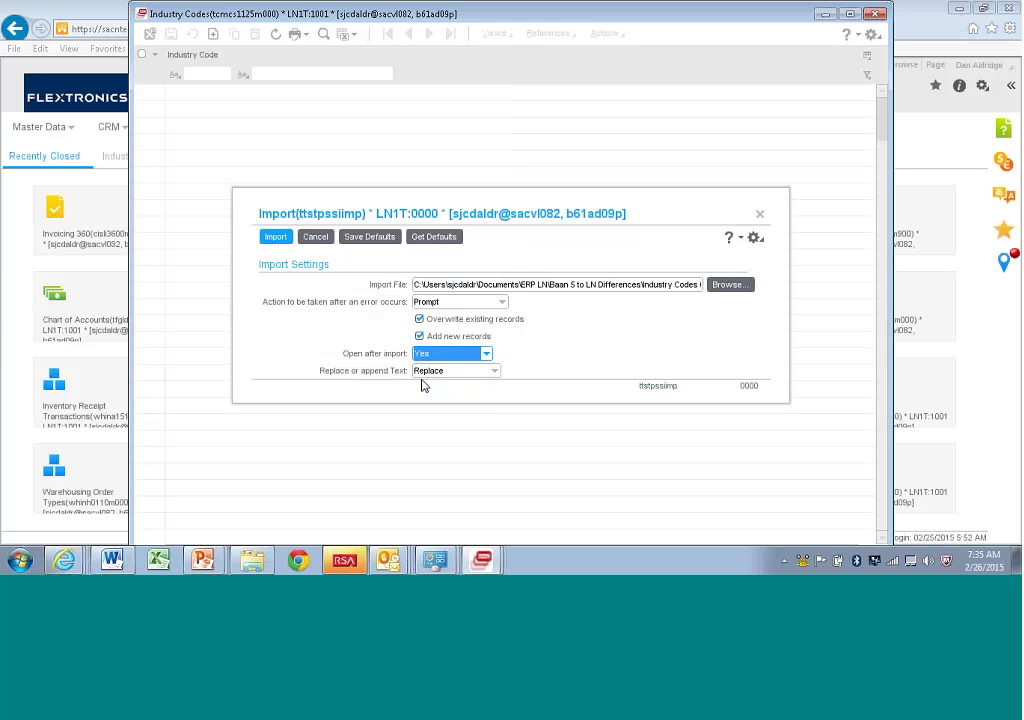
key("Tab")
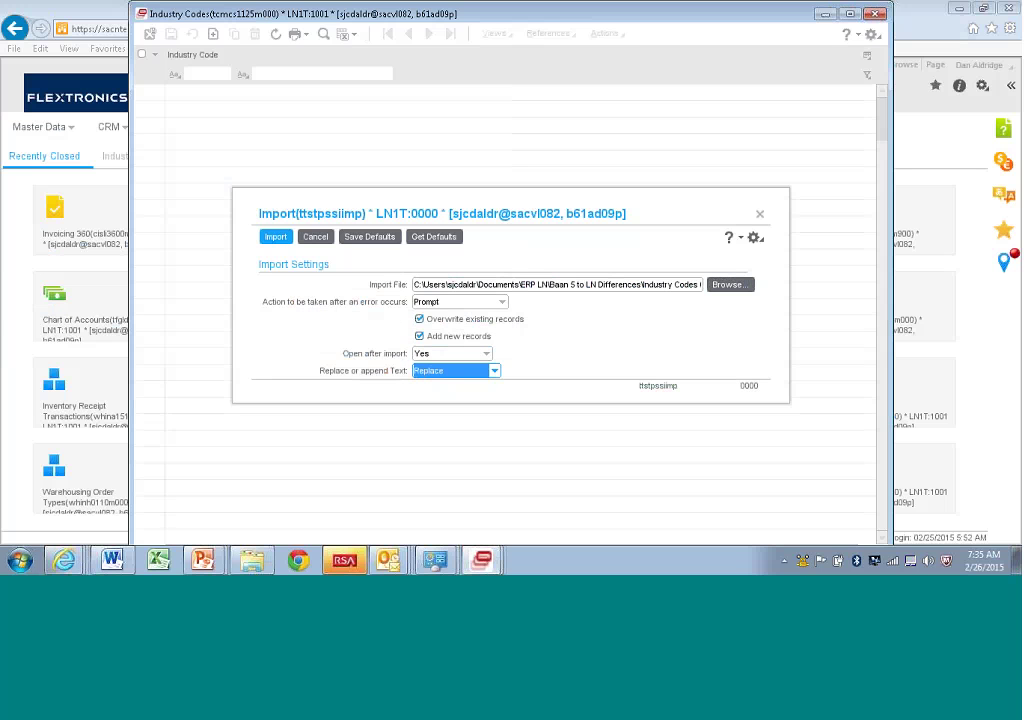
left_click(277, 237)
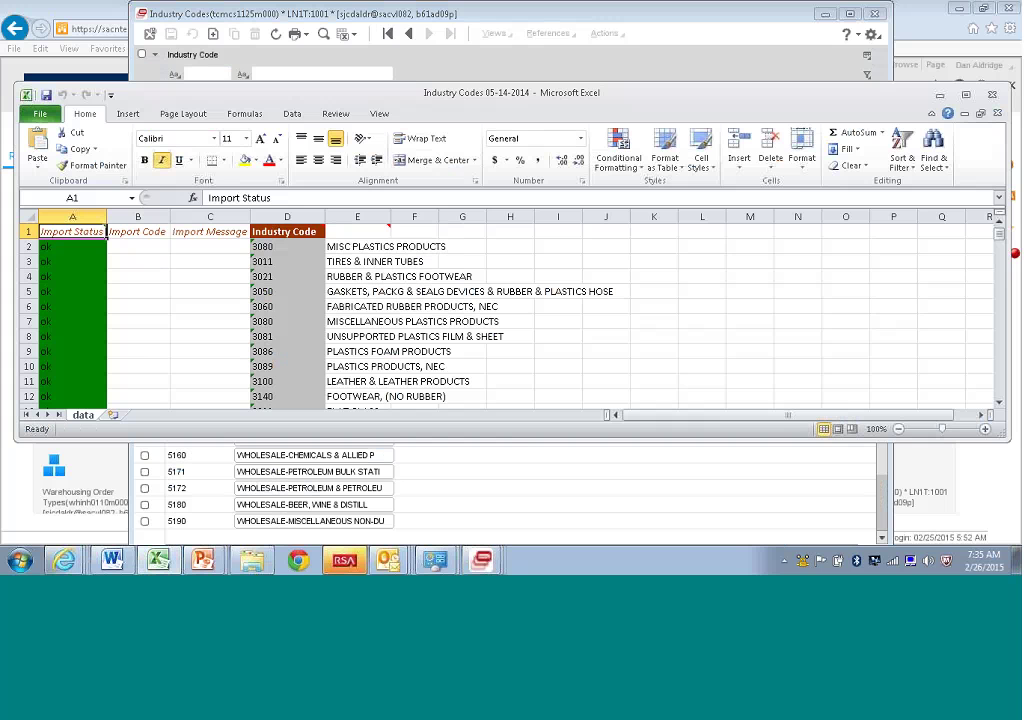
Step: Check the imported records in the Industry Codes session and return to the Excel workbook
left_click(597, 481)
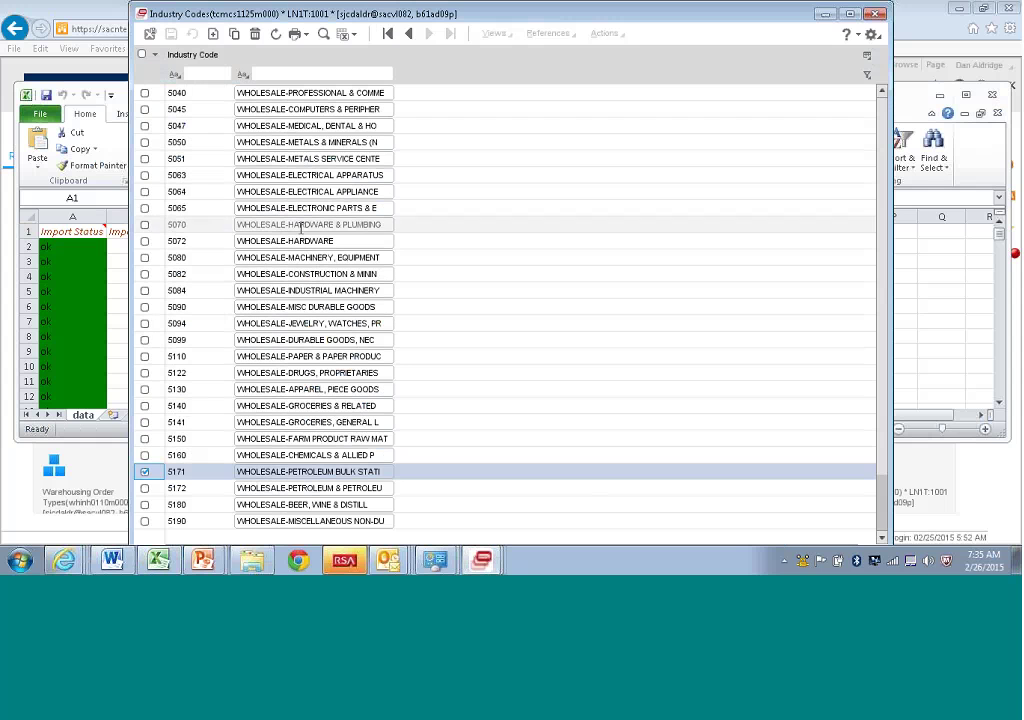
left_click(117, 82)
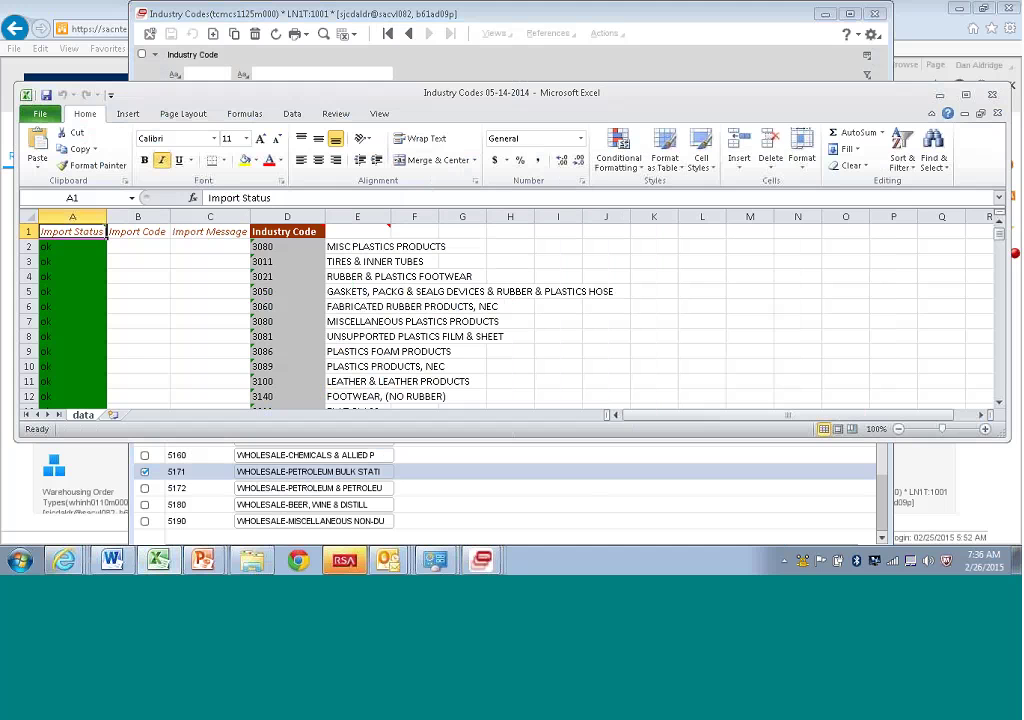
Step: Append a first name in possessive form to the description PLASTICS FOAM PRODUCTS in cell E9
left_click(450, 353)
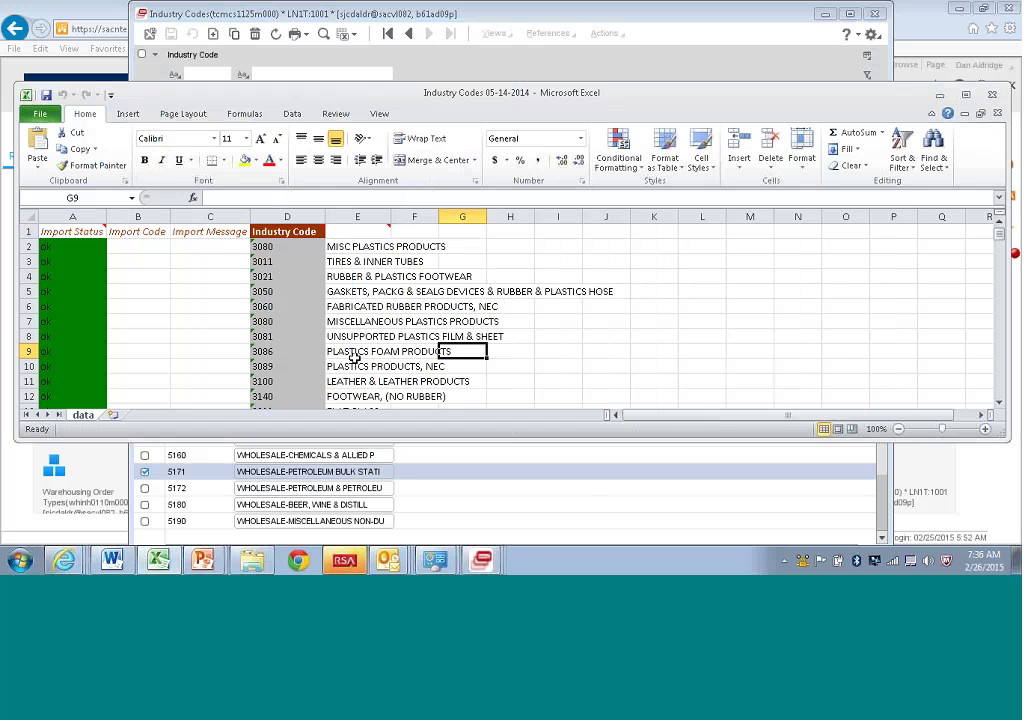
left_click(336, 197)
key("BackSpace")
key("BackSpace")
key("BackSpace")
key("BackSpace")
key("BackSpace")
key("BackSpace")
key("BackSpace")
key("BackSpace")
key("BackSpace")
key("BackSpace")
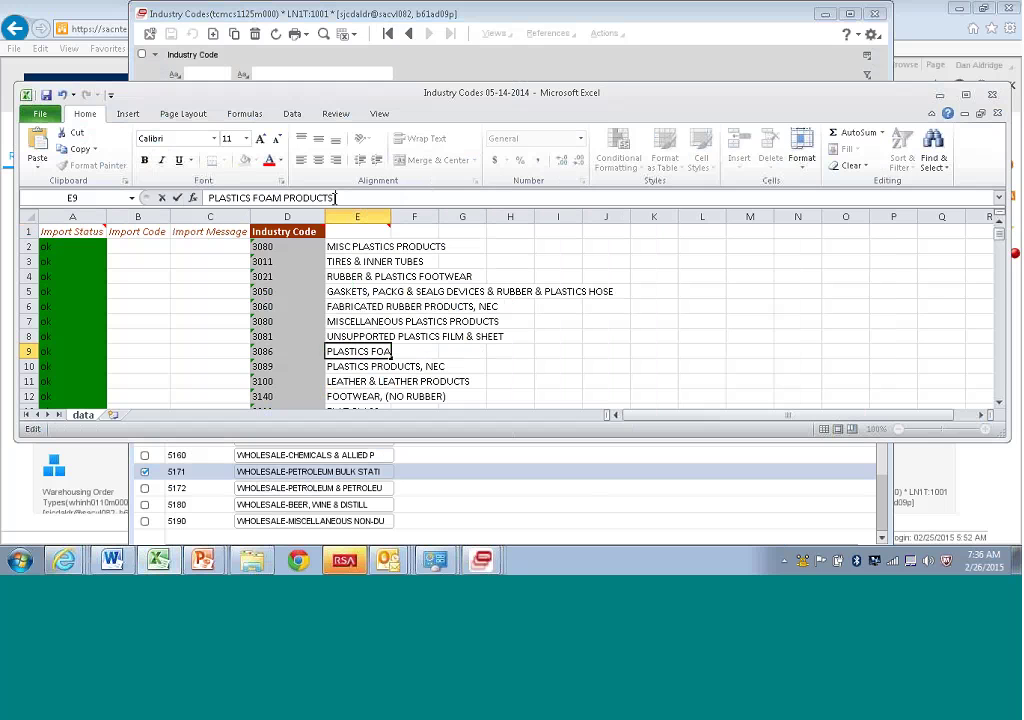
type("DAN's")
key("Return")
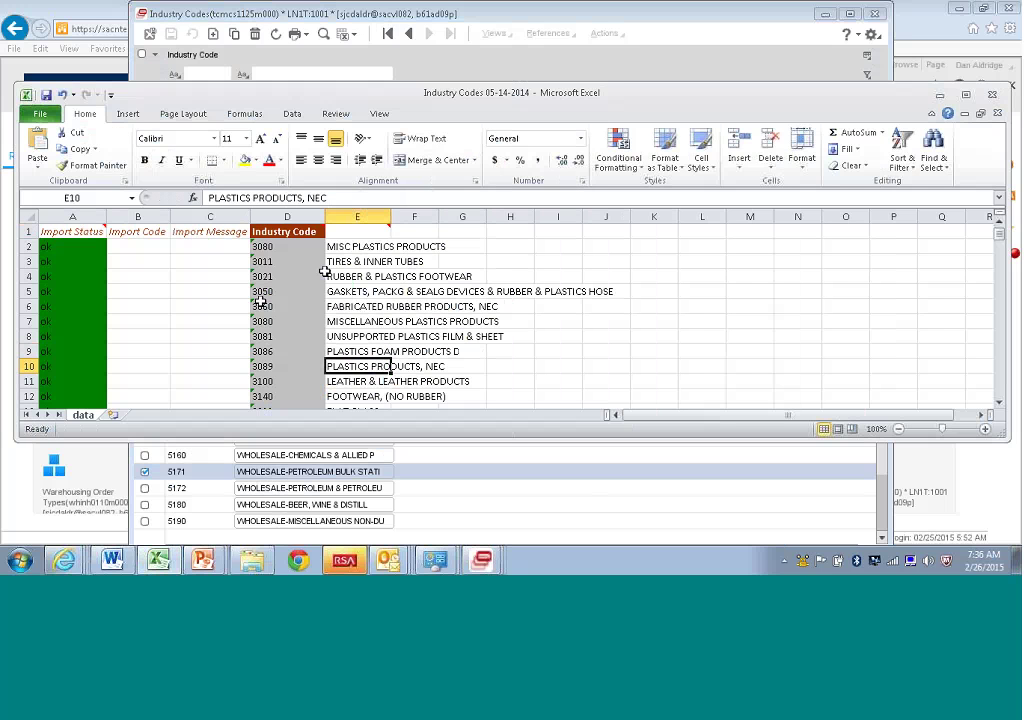
Step: Clear the Import Status entries in column A from row 2 down and close the workbook with its changes saved
left_click(65, 249)
left_click_drag(65, 249, 84, 414)
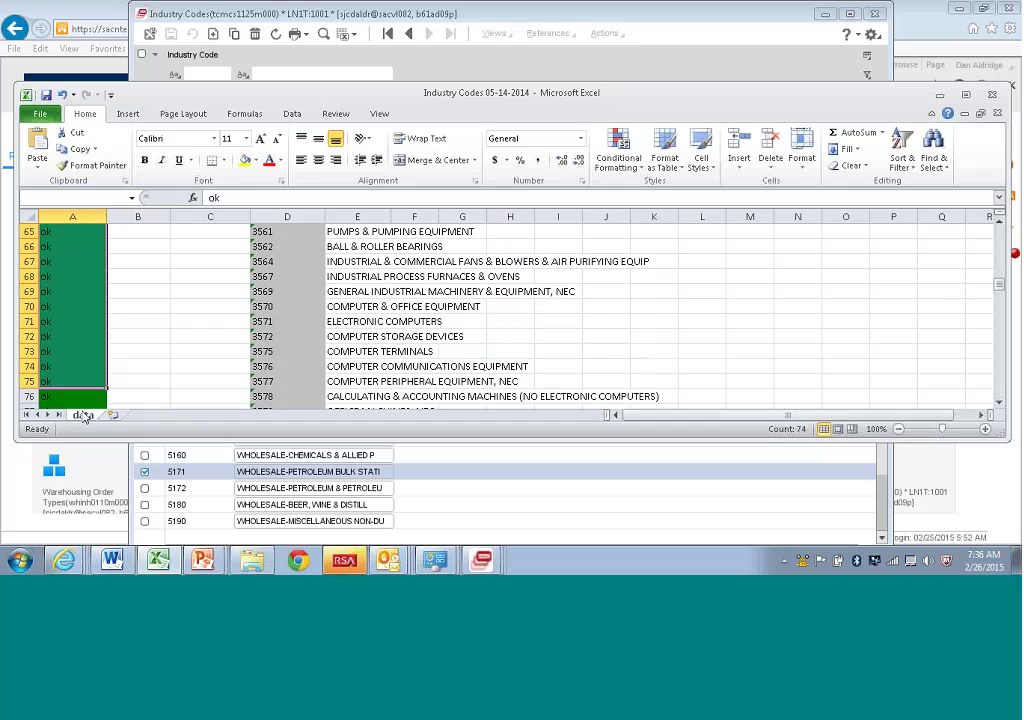
left_click_drag(84, 414, 84, 416)
key("Delete")
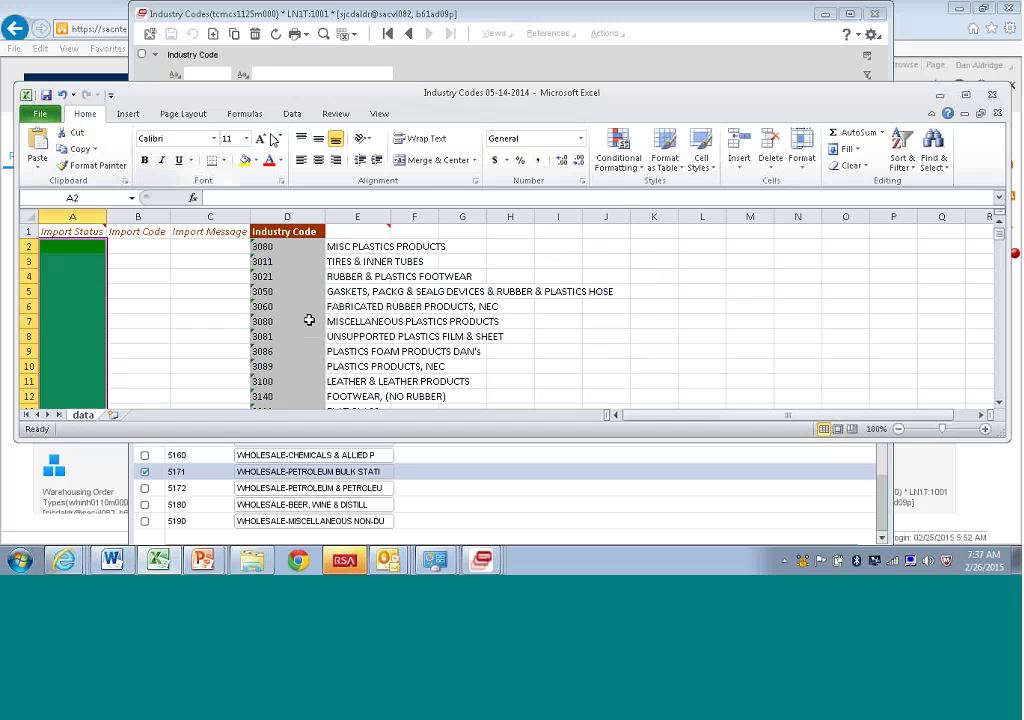
left_click(994, 94)
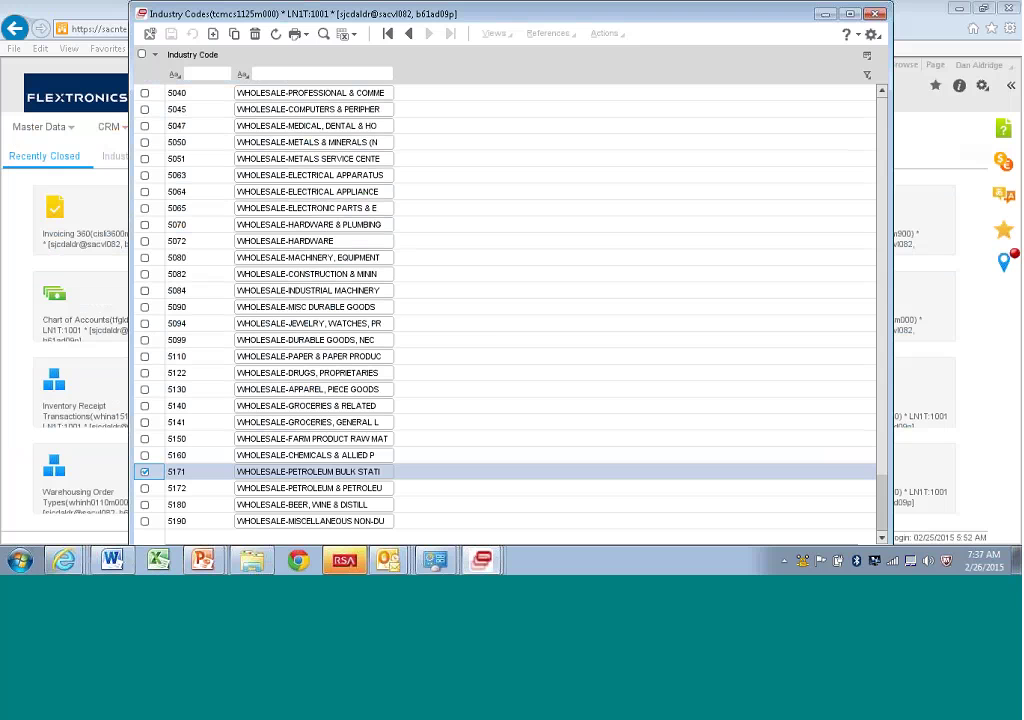
Step: Export the selected industry code 5171 to Excel and close the exported workbook
left_click(346, 36)
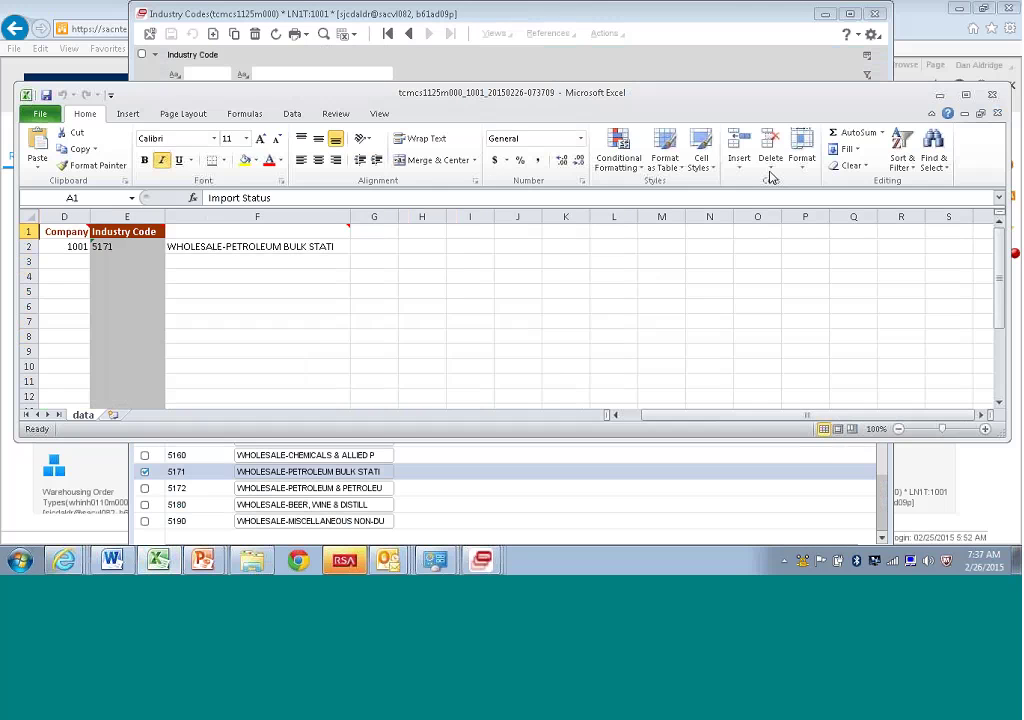
left_click(992, 94)
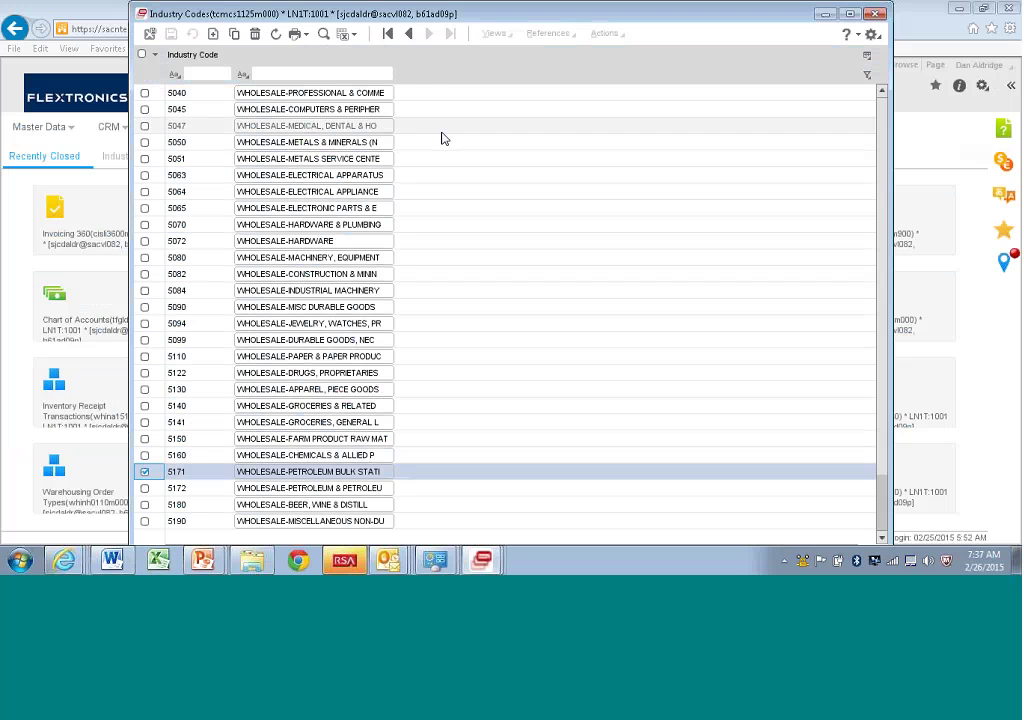
Step: Start another import in the Industry Codes session and choose the edited file Industry Codes 05-14-2014
left_click(347, 34)
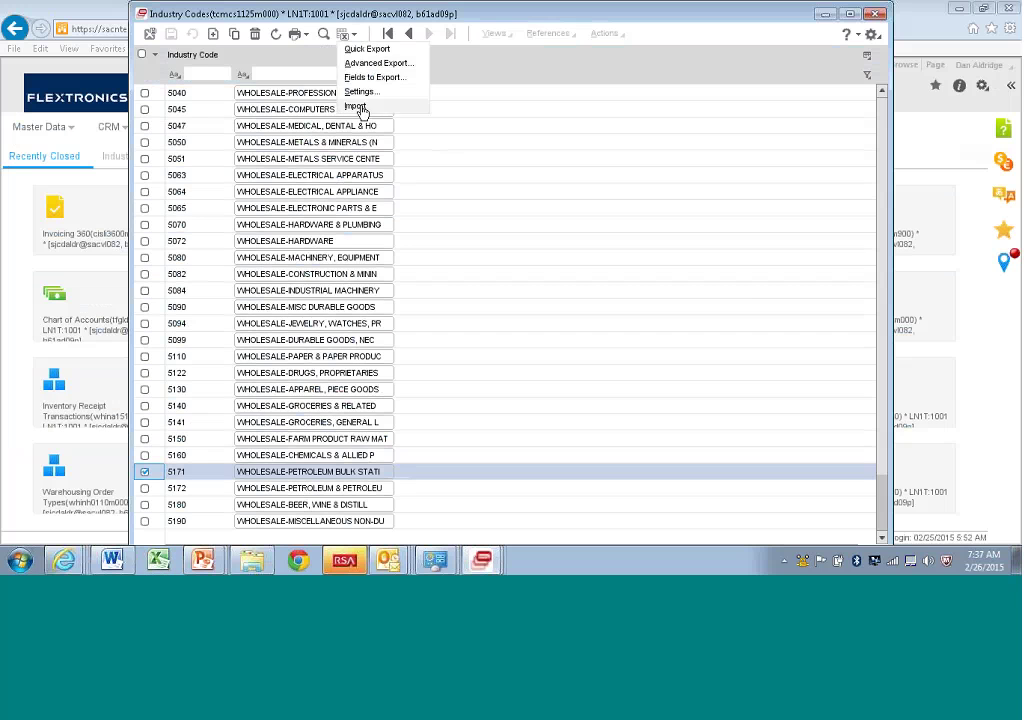
left_click(360, 108)
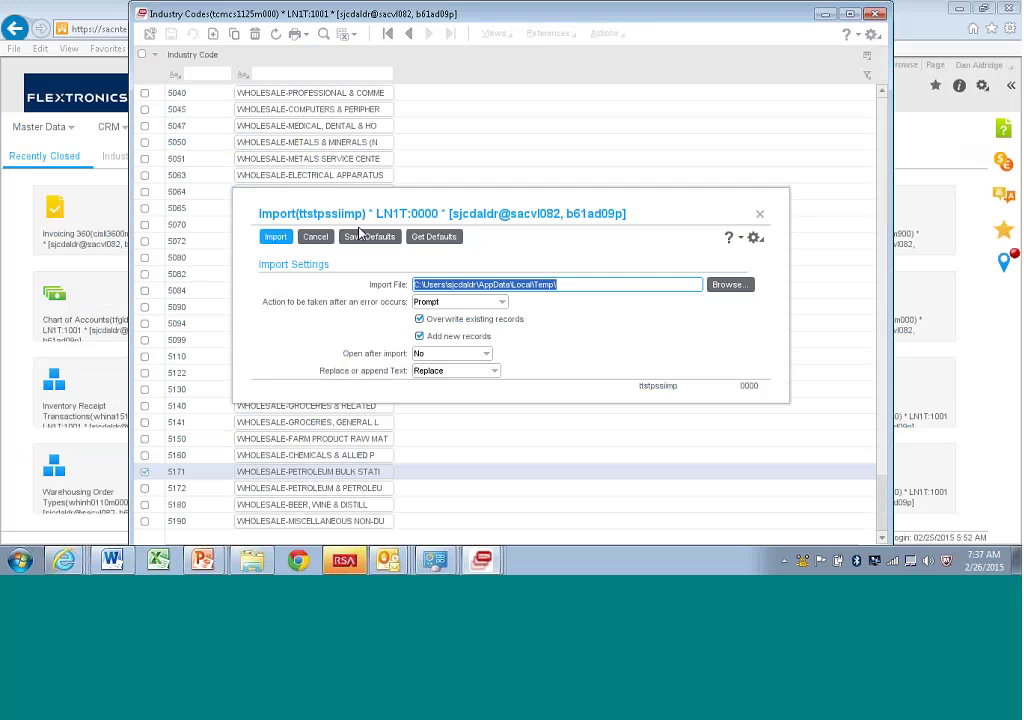
left_click(731, 285)
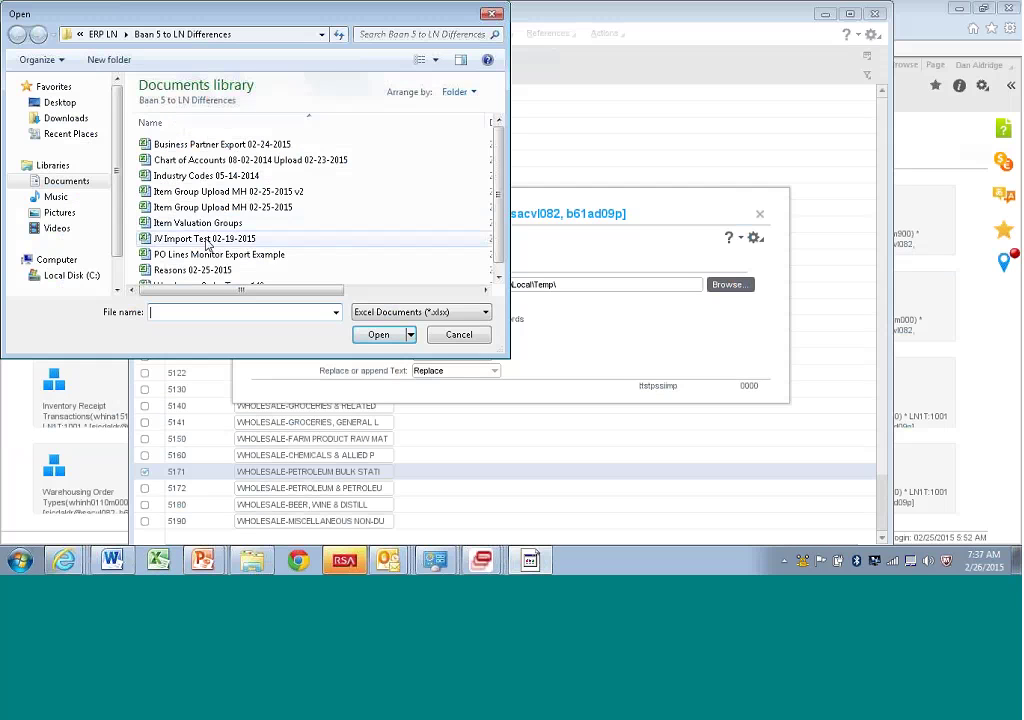
left_click(200, 176)
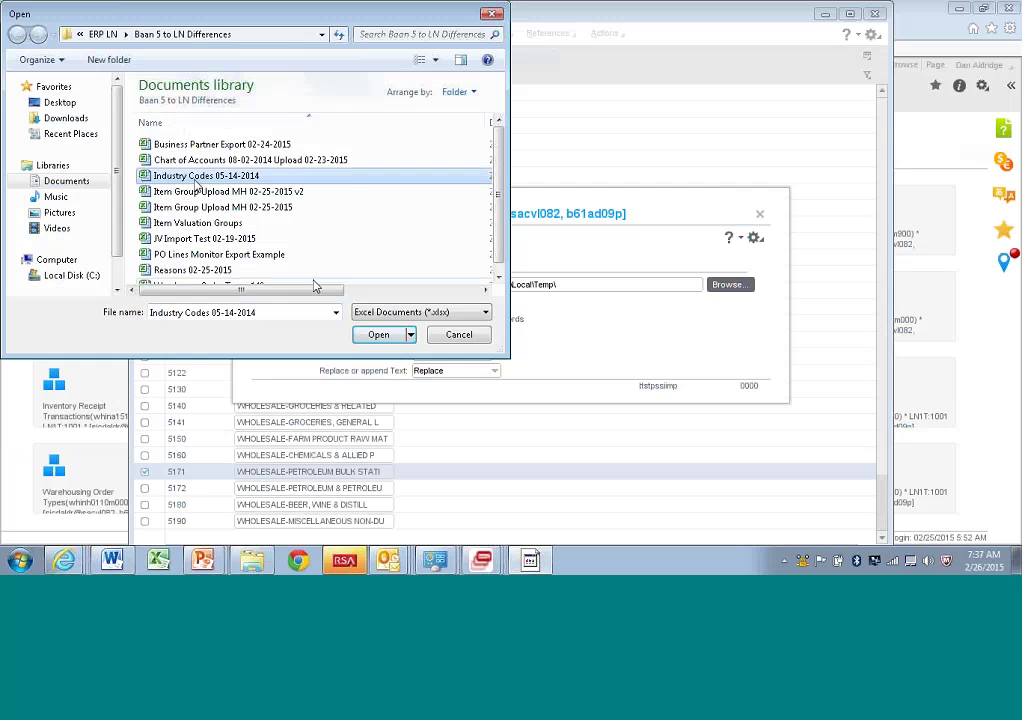
left_click(376, 336)
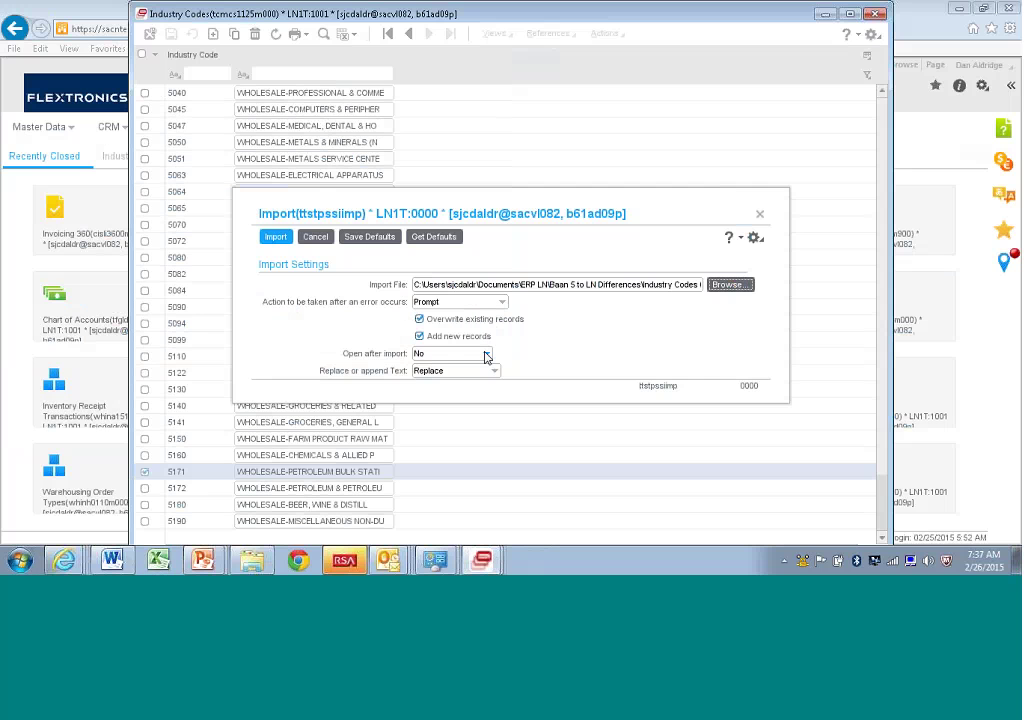
Step: Run the import with Open after import set to Yes, and decline to proceed past the row 1 error
left_click(486, 355)
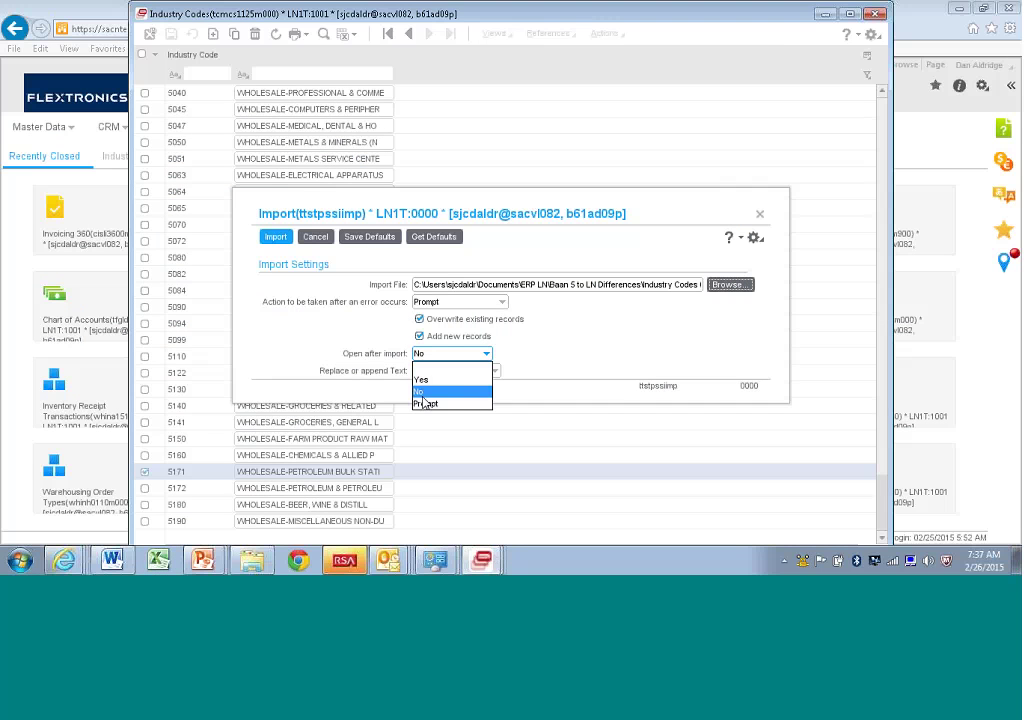
left_click(421, 379)
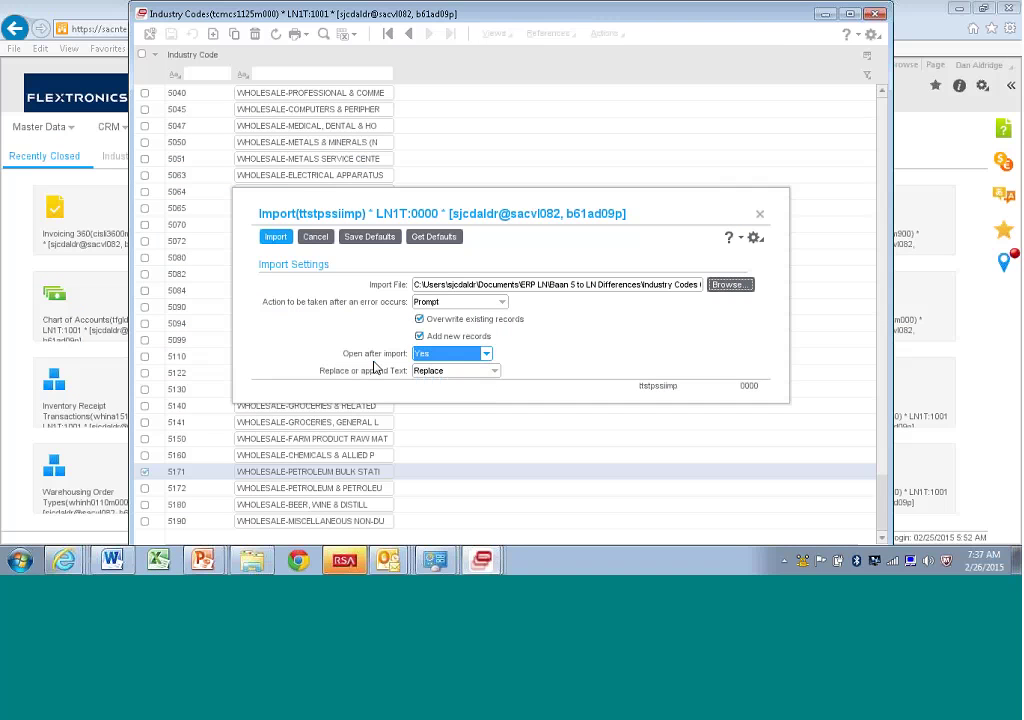
left_click(269, 240)
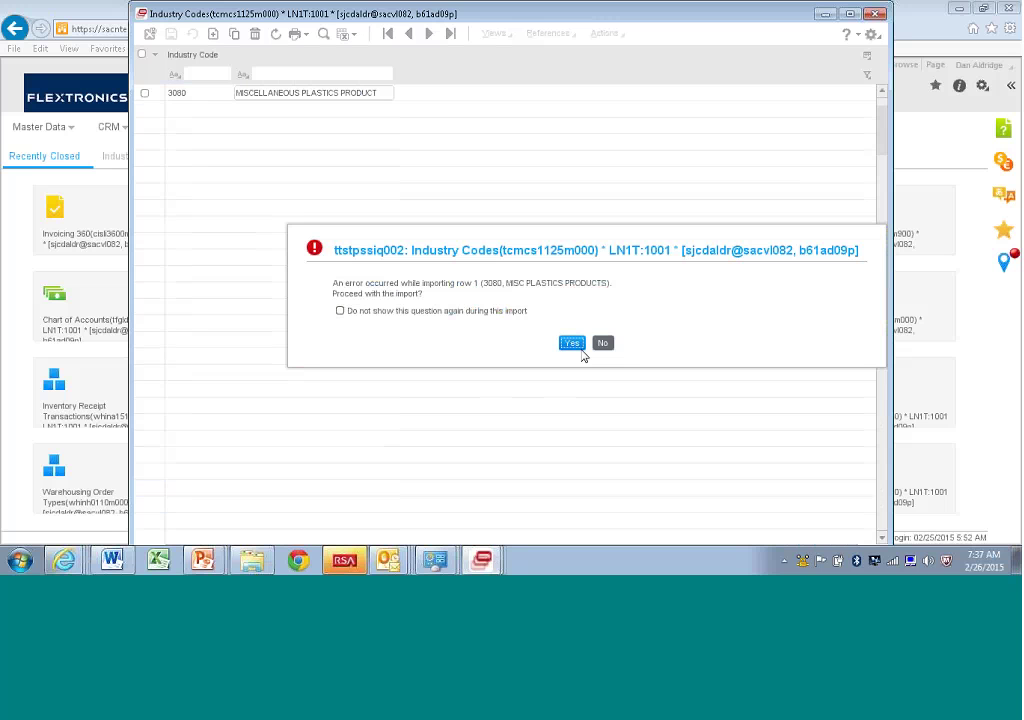
left_click(598, 345)
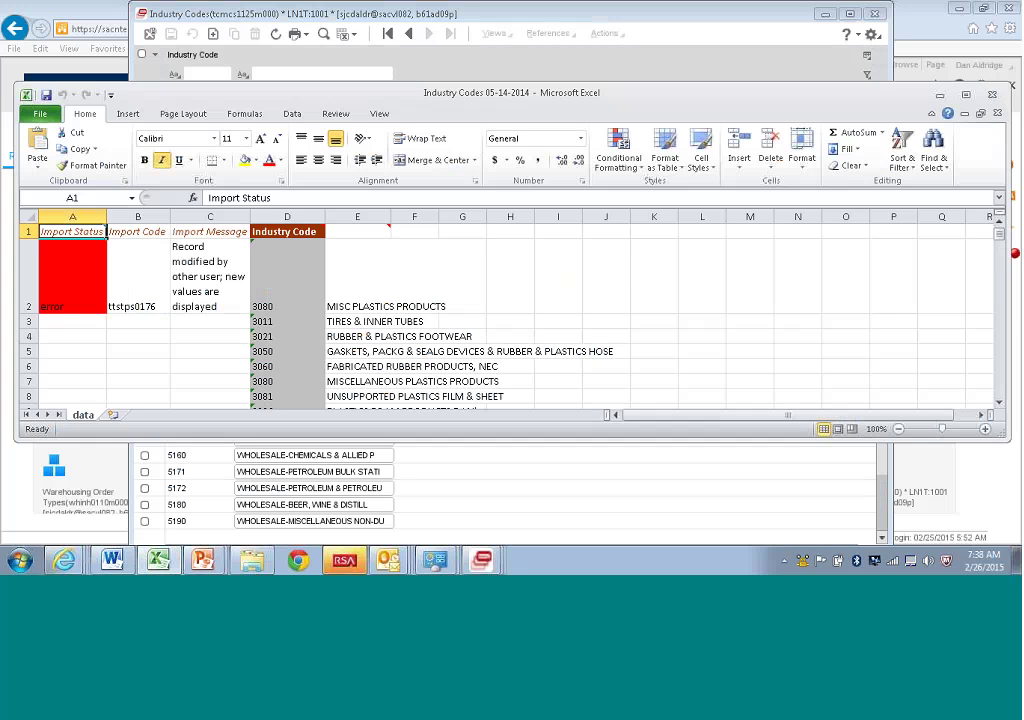
Step: Clear the import status, code and message in row 2 and close the workbook without saving
left_click_drag(70, 289, 187, 290)
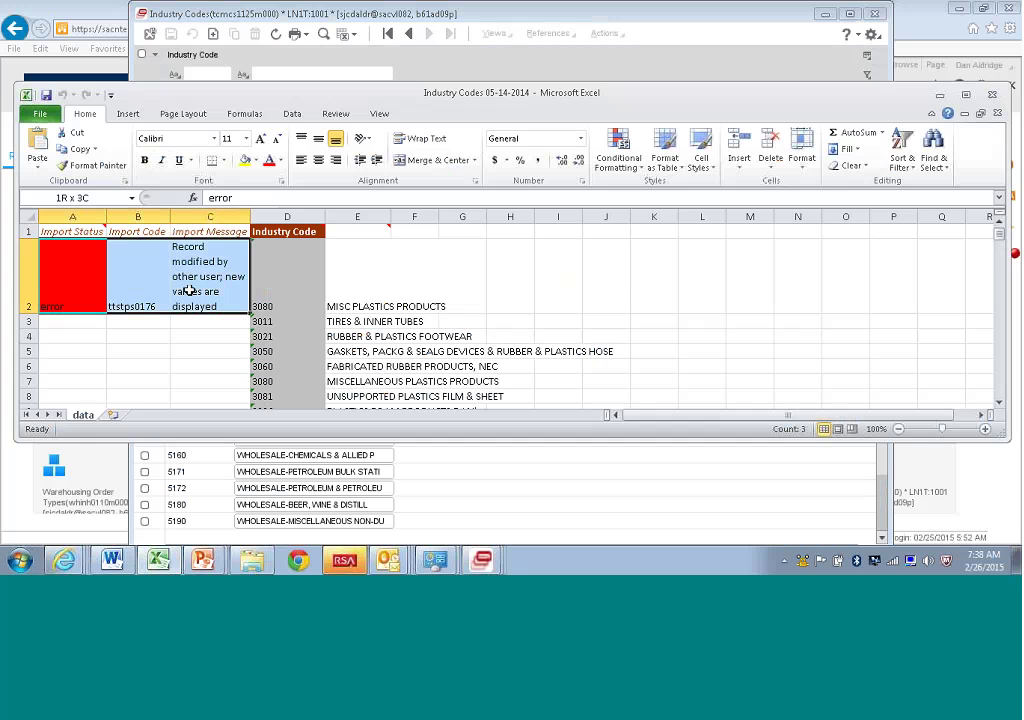
key("Delete")
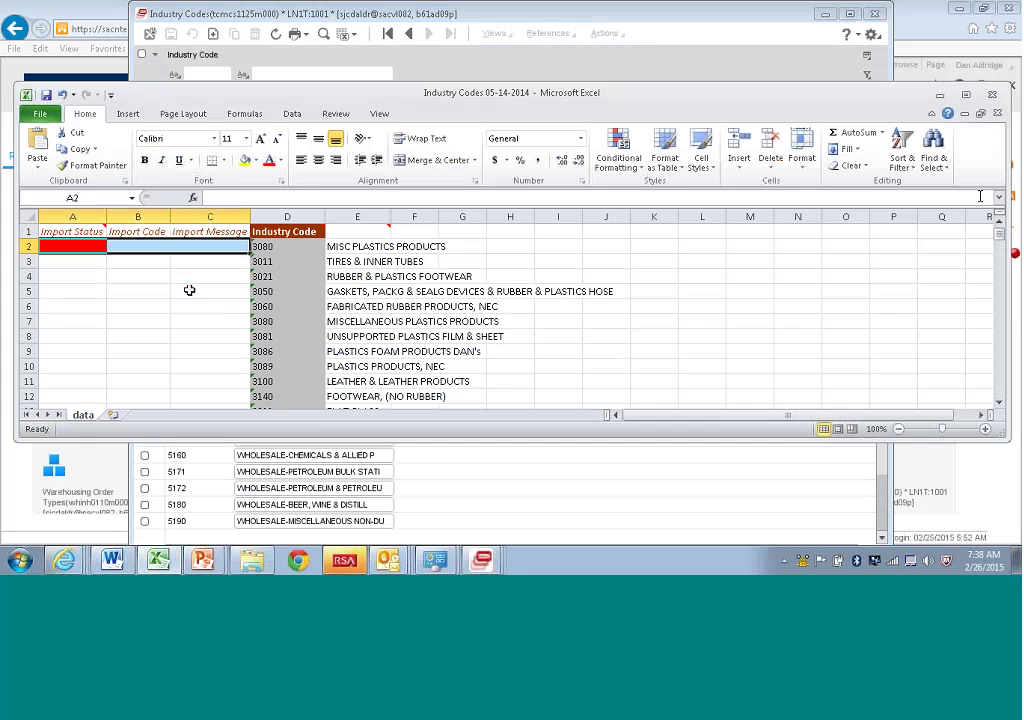
left_click(994, 95)
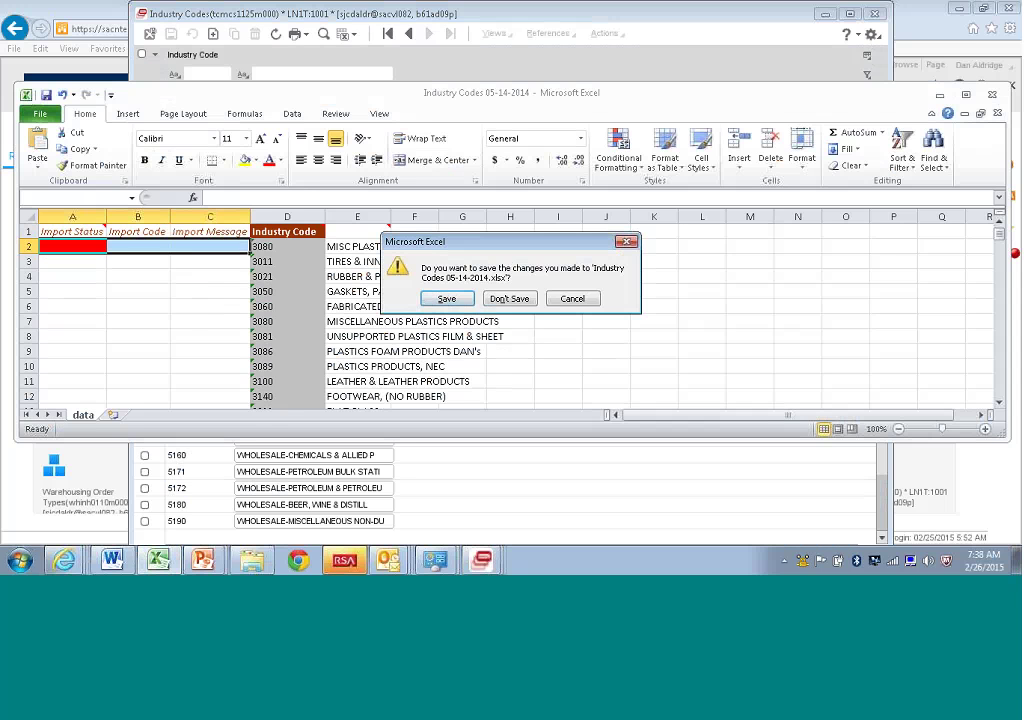
left_click(511, 299)
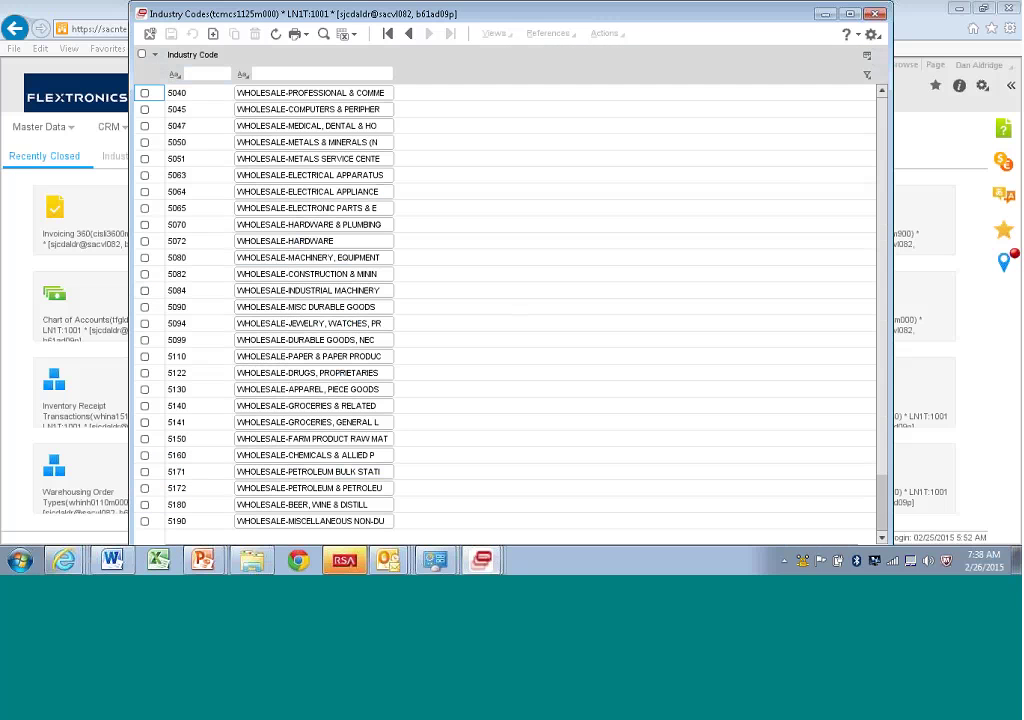
Step: Filter the Industry Codes list by code 3086 to check its description
left_click(883, 133)
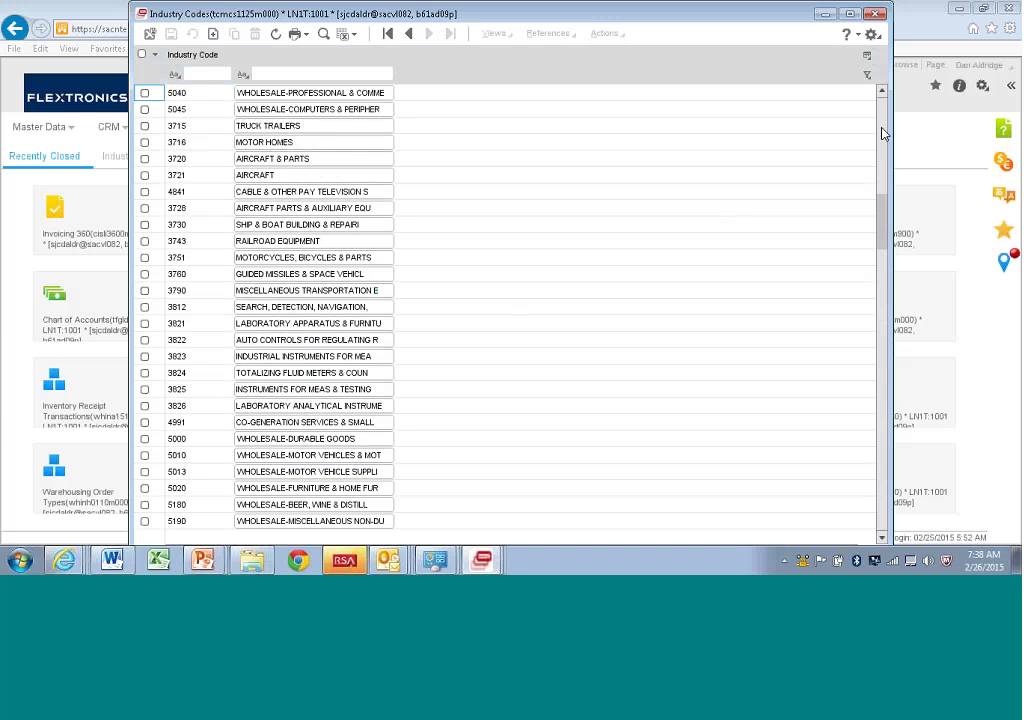
left_click(883, 133)
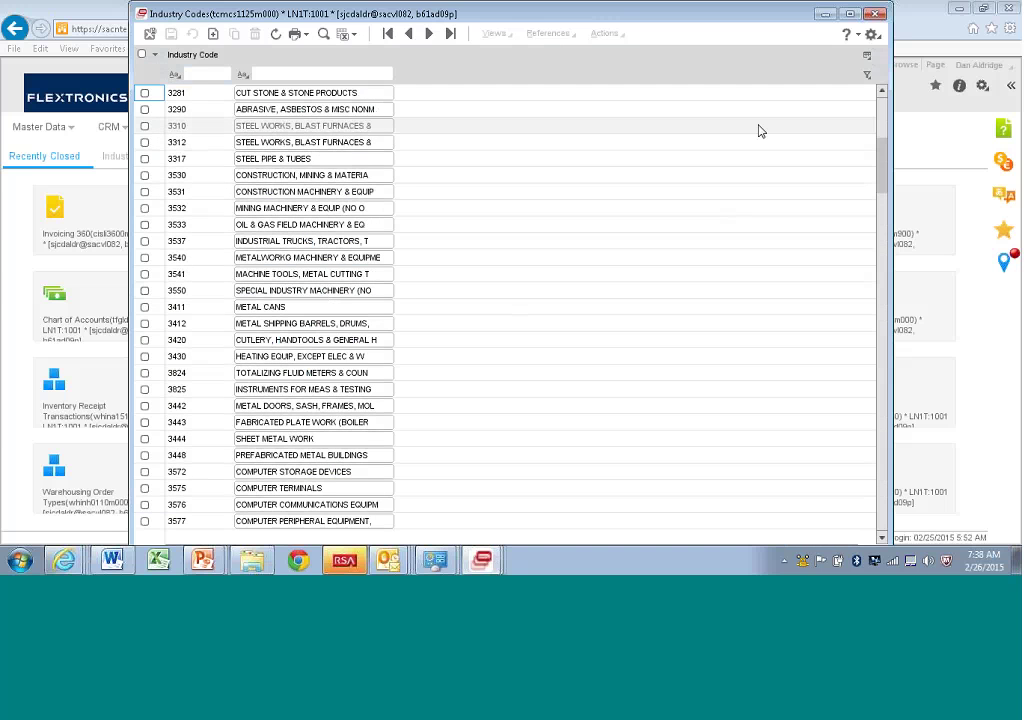
left_click(210, 73)
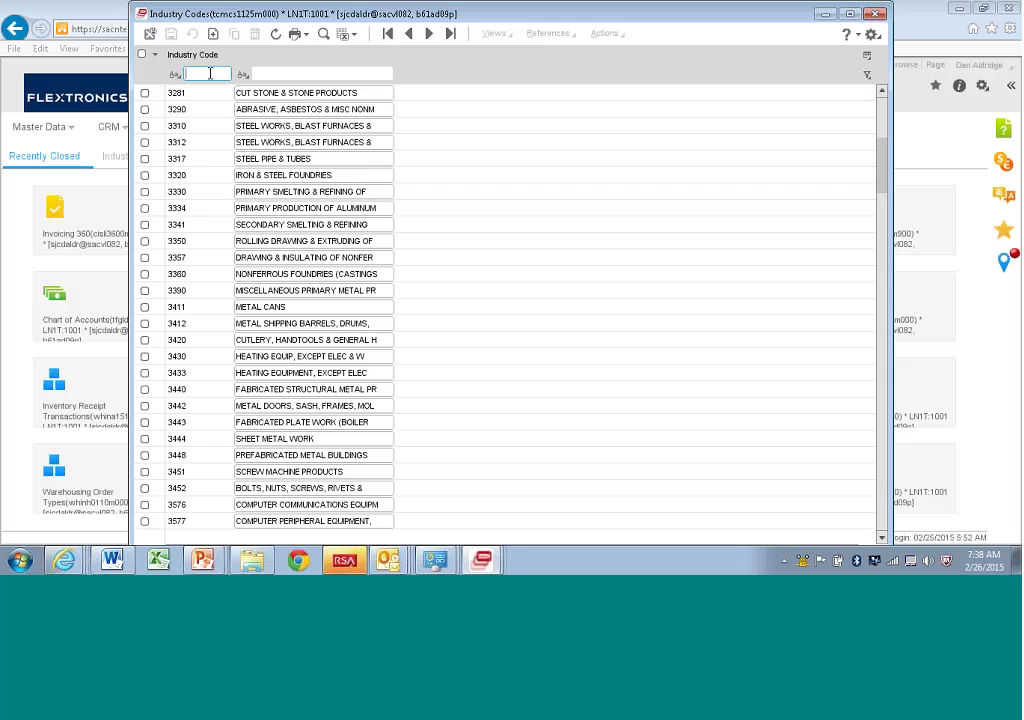
type("308")
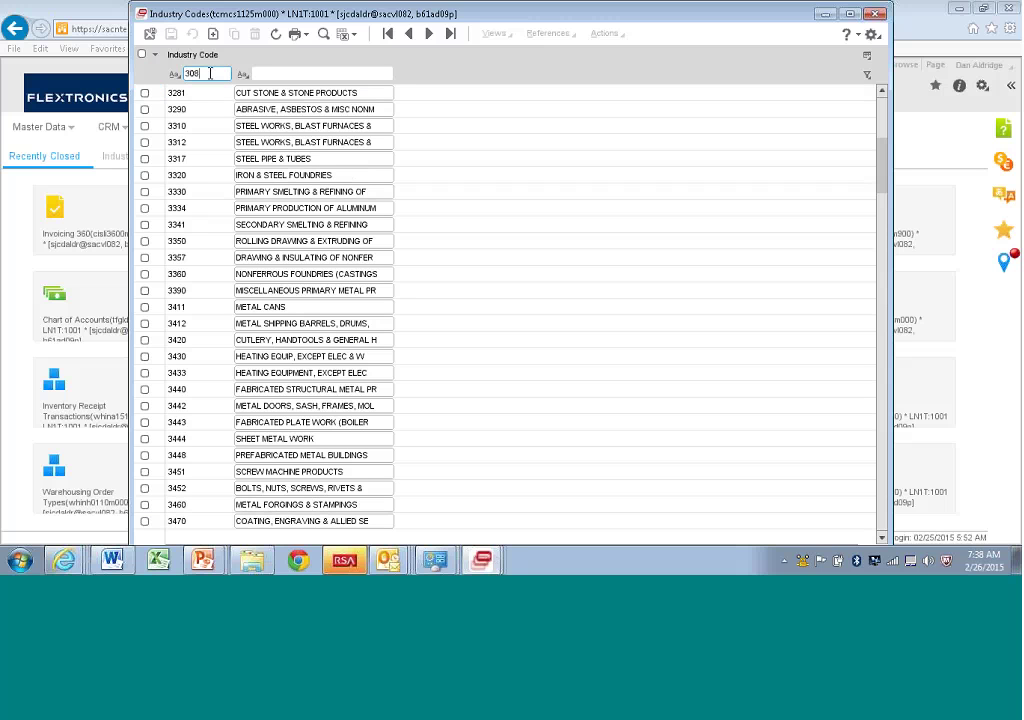
type("6")
key("Return")
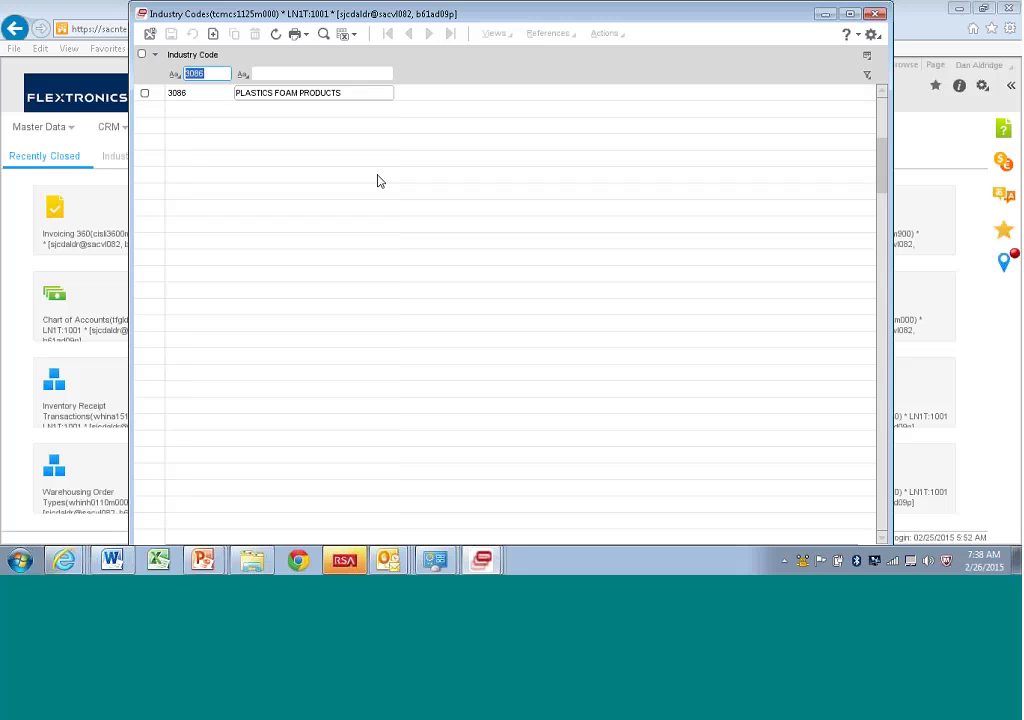
Step: Clear the industry code filter and exit the Industry Codes session
key("Delete")
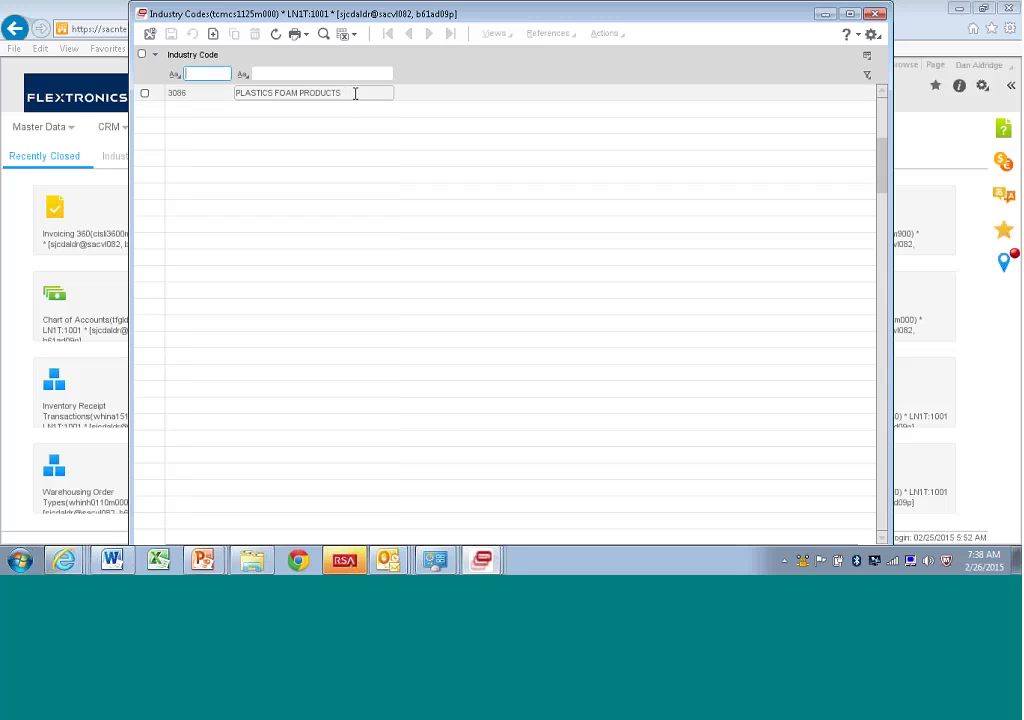
left_click(150, 34)
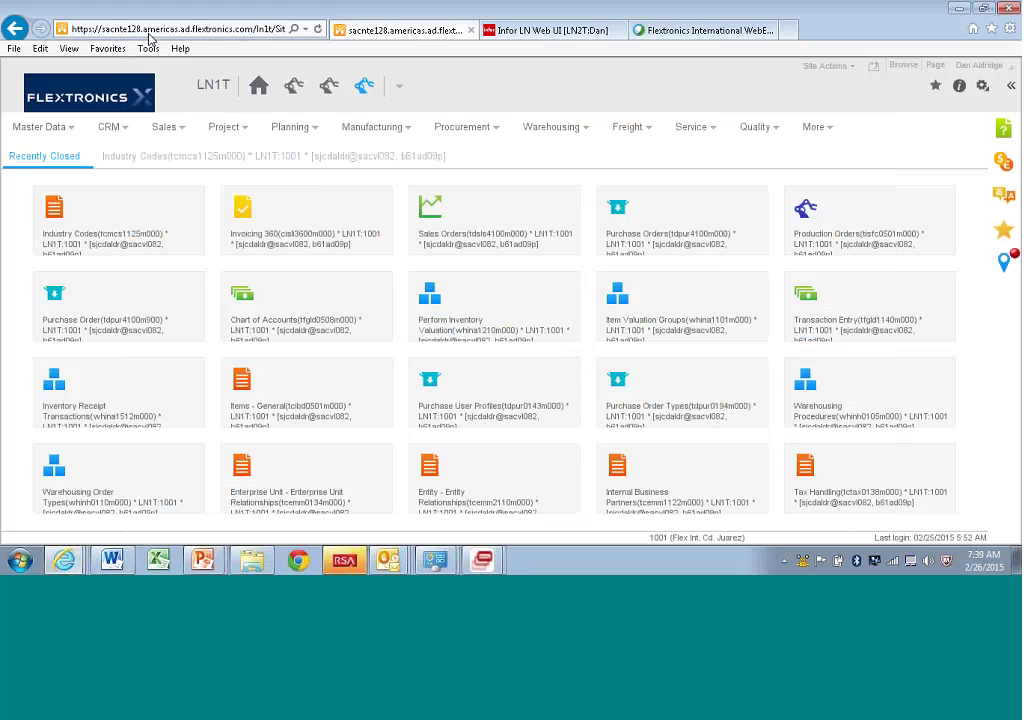